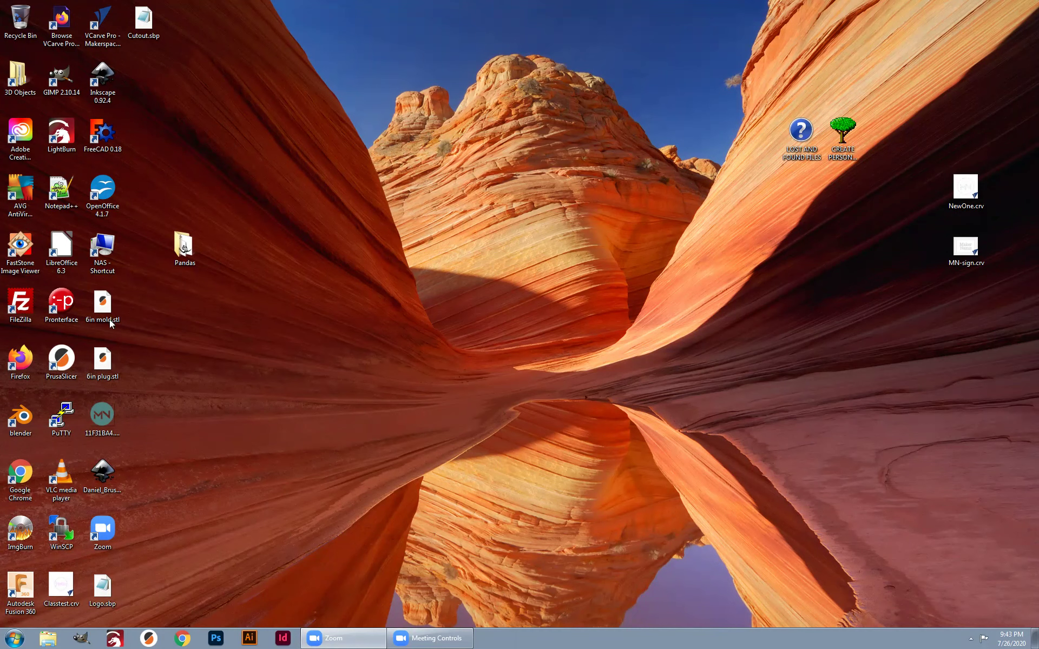
- Start VCarve Pro, open MN-sign.crv from the desktop, and review its job setup
{"action": "double_click", "coordinate": [102, 23]}
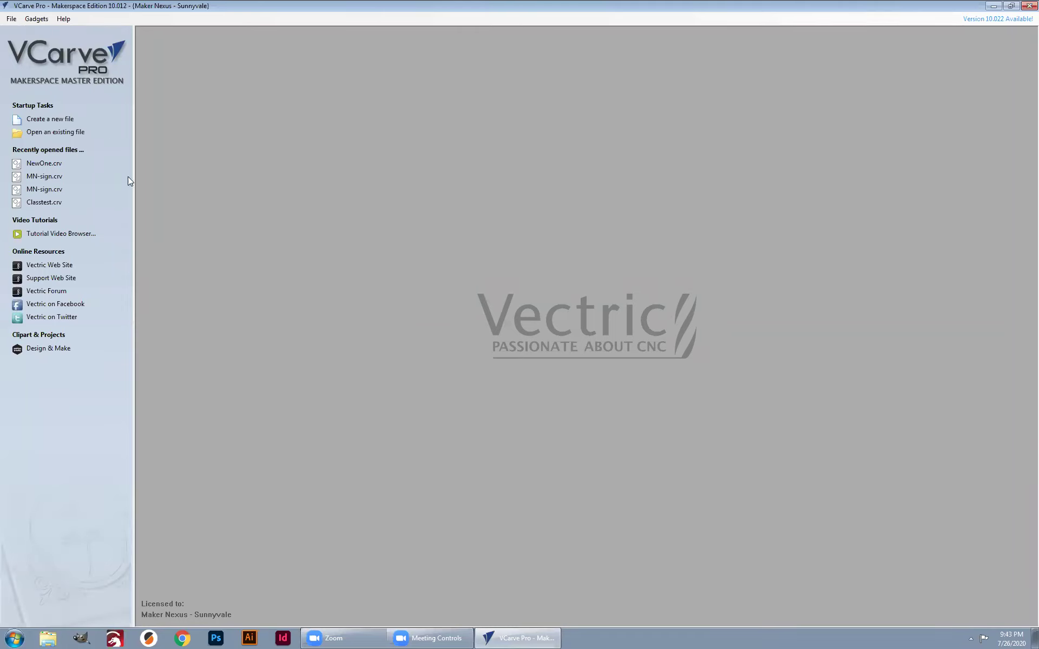
{"action": "left_click", "coordinate": [46, 133]}
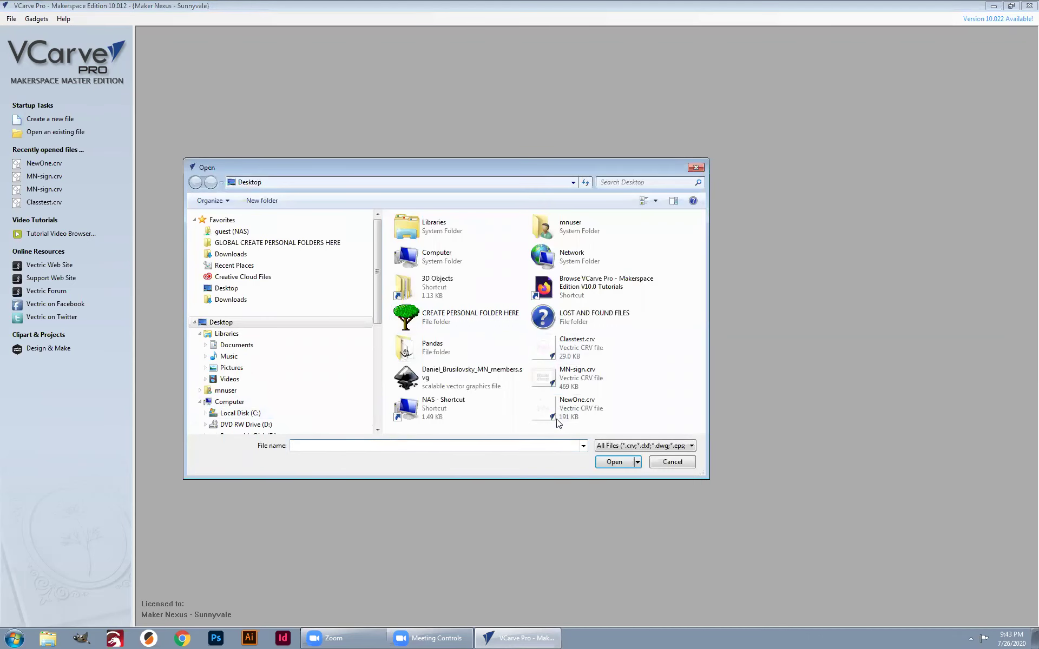
{"action": "left_click", "coordinate": [563, 374]}
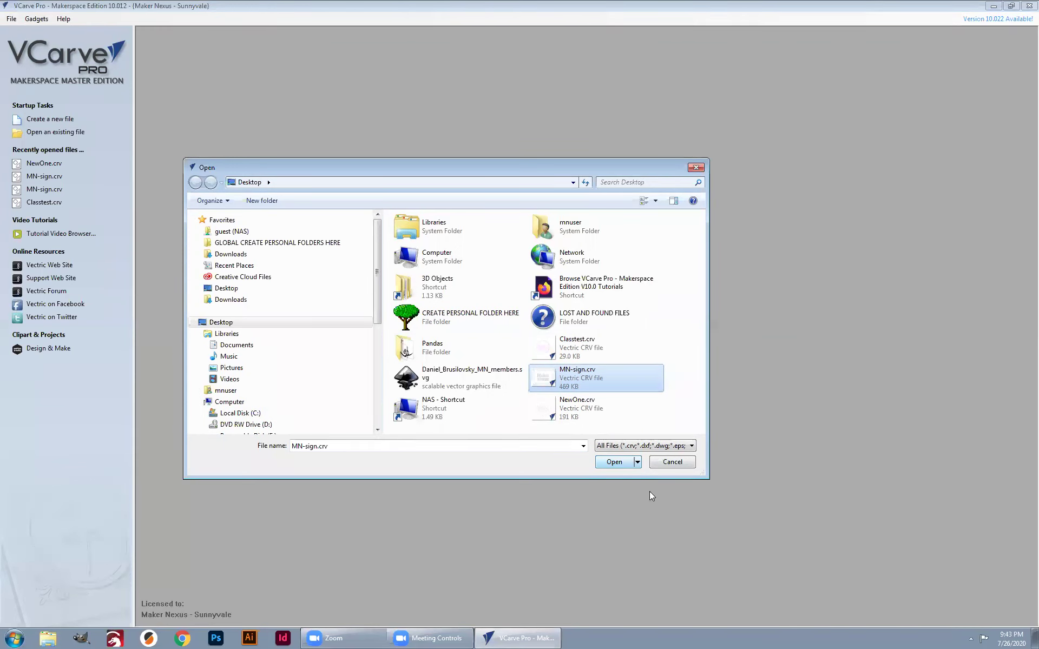
{"action": "left_click", "coordinate": [619, 463]}
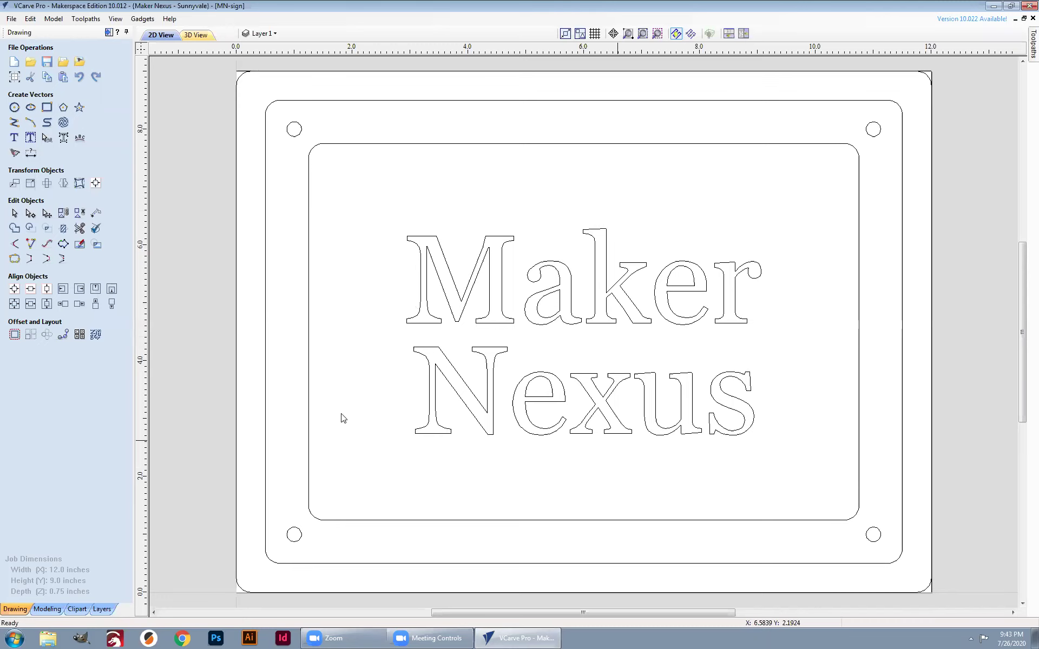
{"action": "left_click", "coordinate": [14, 76]}
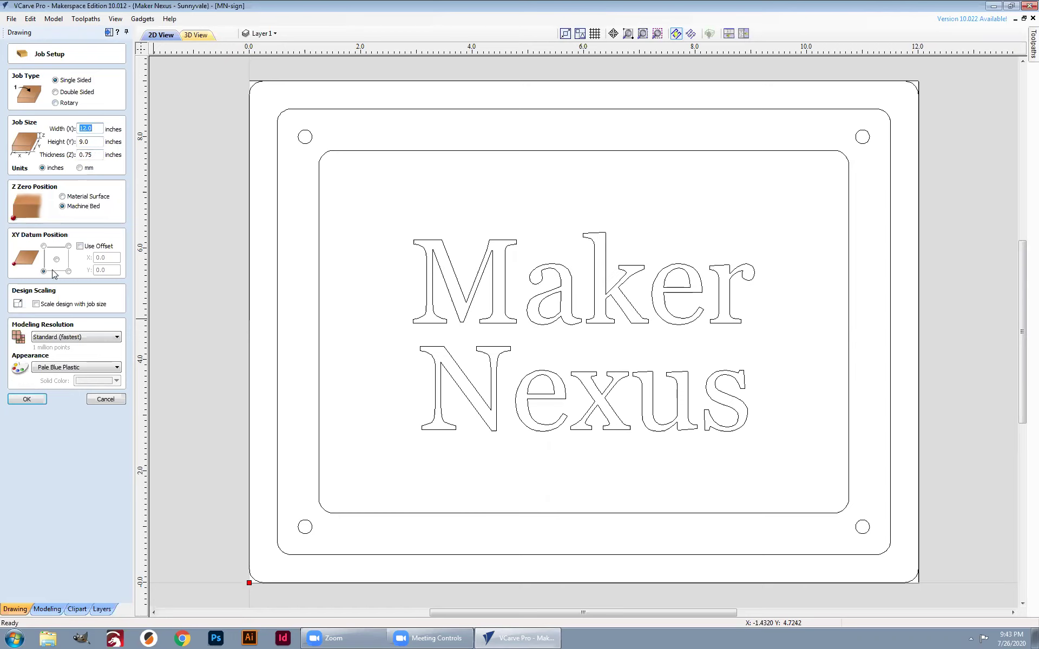
{"action": "left_click", "coordinate": [39, 401]}
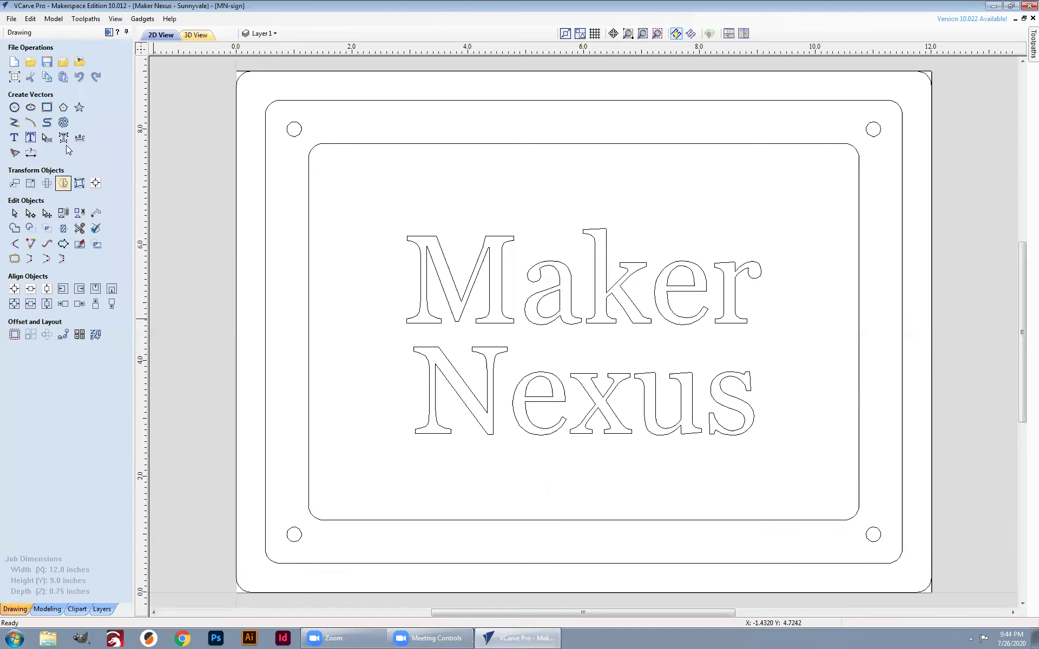
- Preview all toolpaths of the sign in 3D and inspect the simulated holes, pocket, lettering and cutout
{"action": "left_click", "coordinate": [109, 32]}
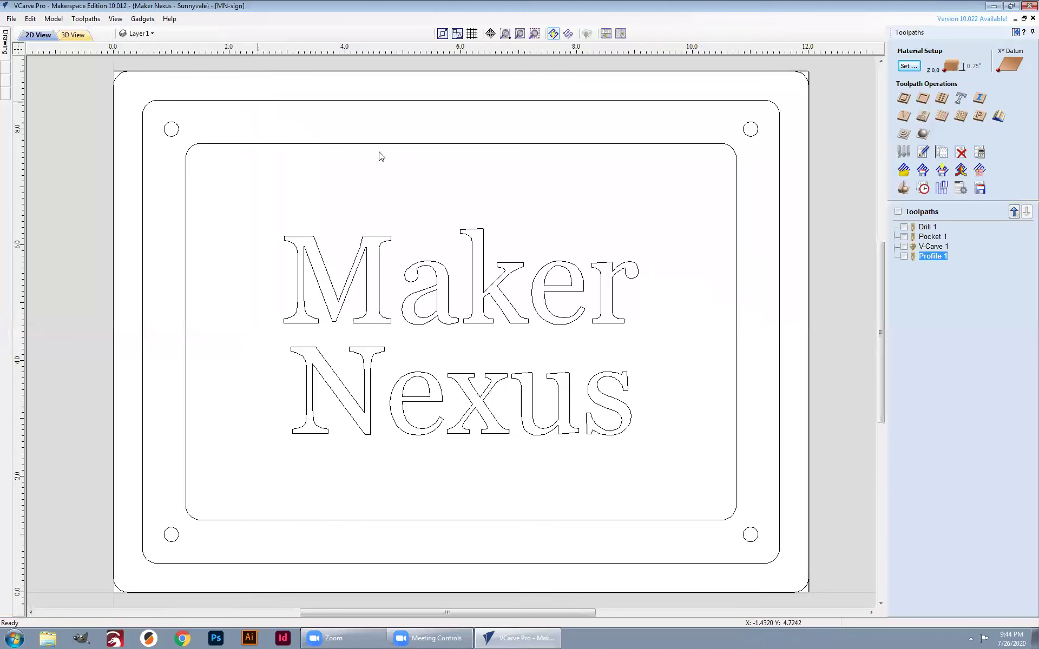
{"action": "left_click", "coordinate": [898, 212]}
{"action": "left_click", "coordinate": [902, 187]}
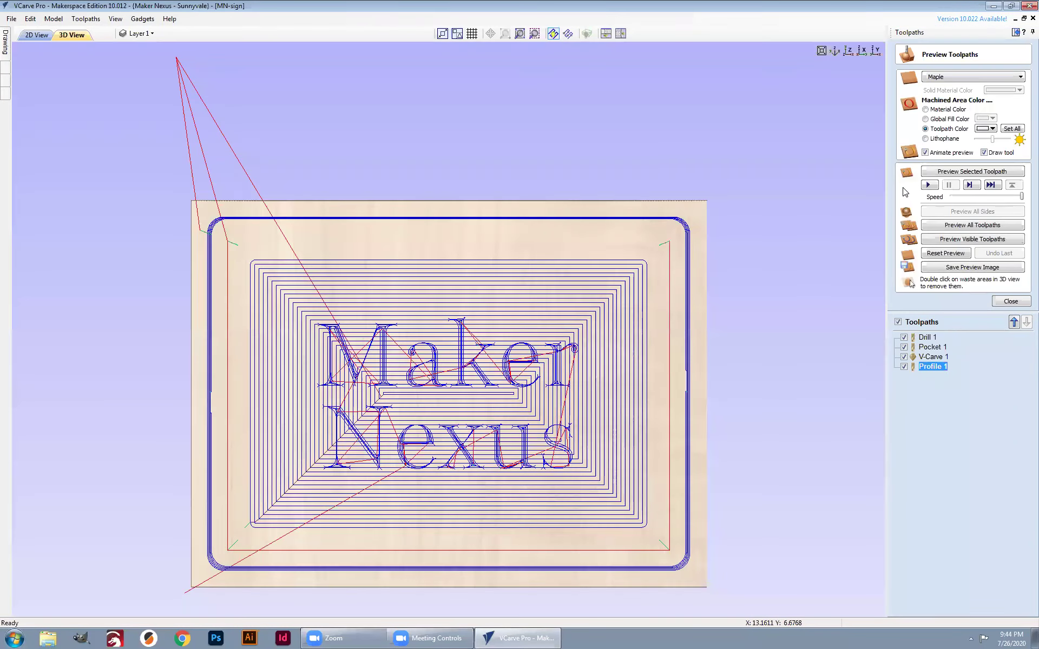
{"action": "left_click", "coordinate": [955, 225]}
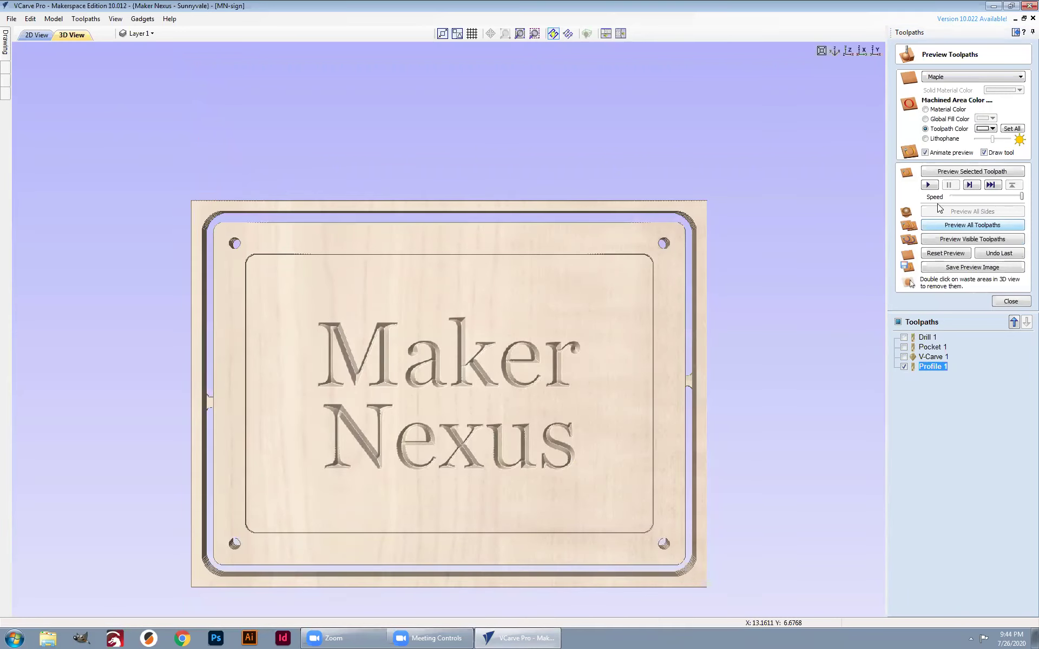
{"action": "left_click_drag", "start_coordinate": [509, 458], "coordinate": [466, 421]}
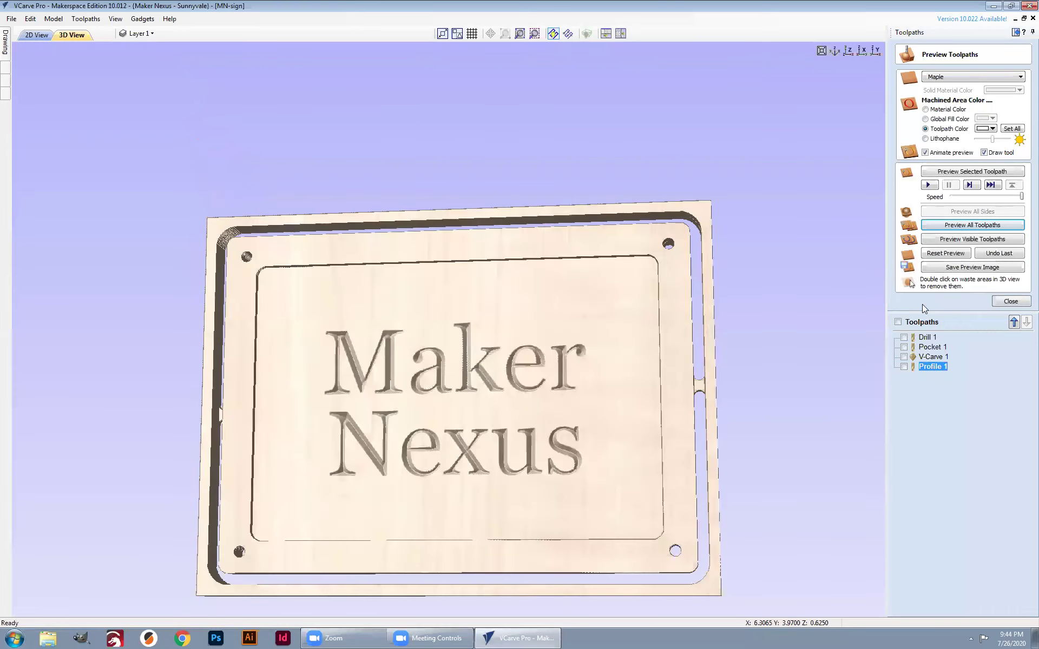
{"action": "left_click", "coordinate": [1010, 301]}
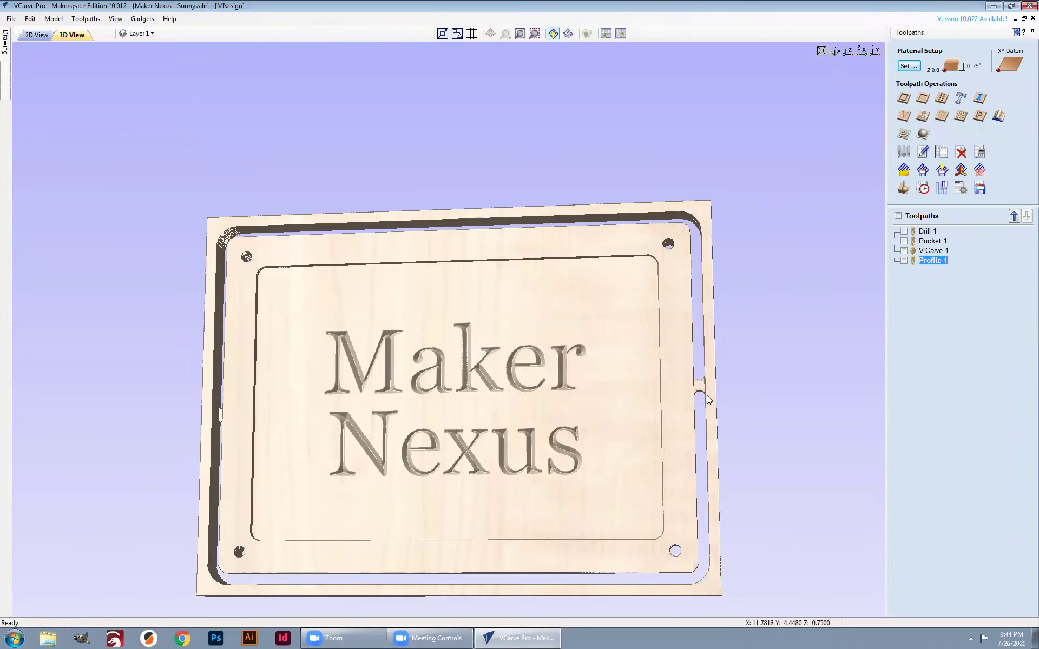
{"action": "scroll", "coordinate": [696, 386], "scroll_direction": "up", "scroll_amount": 1}
{"action": "scroll", "coordinate": [695, 387], "scroll_direction": "up", "scroll_amount": 1}
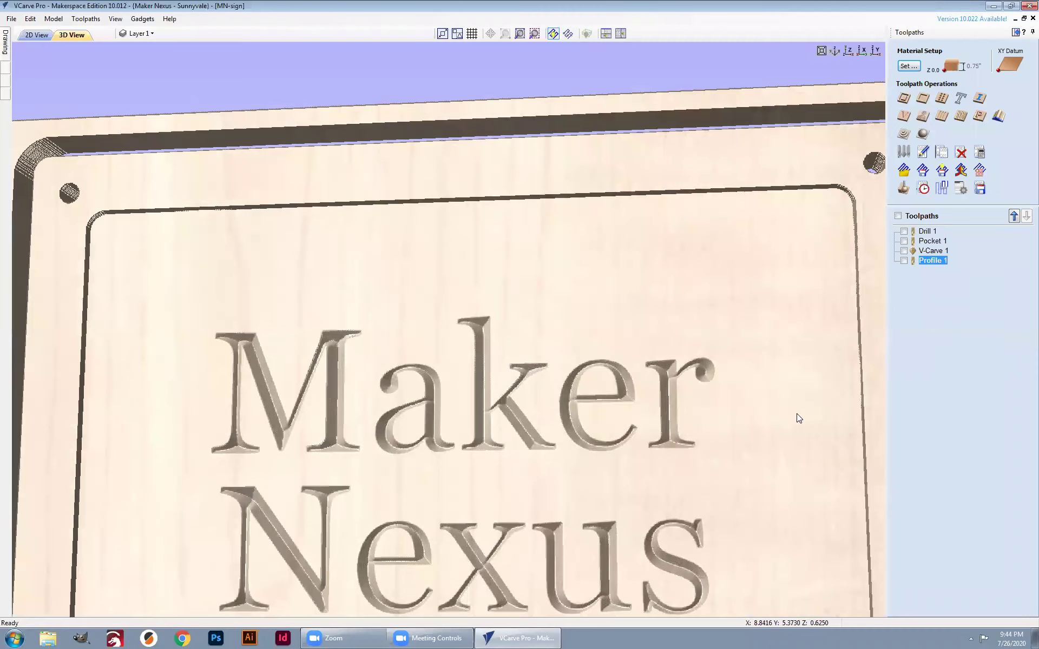
{"action": "scroll", "coordinate": [454, 411], "scroll_direction": "down", "scroll_amount": 5}
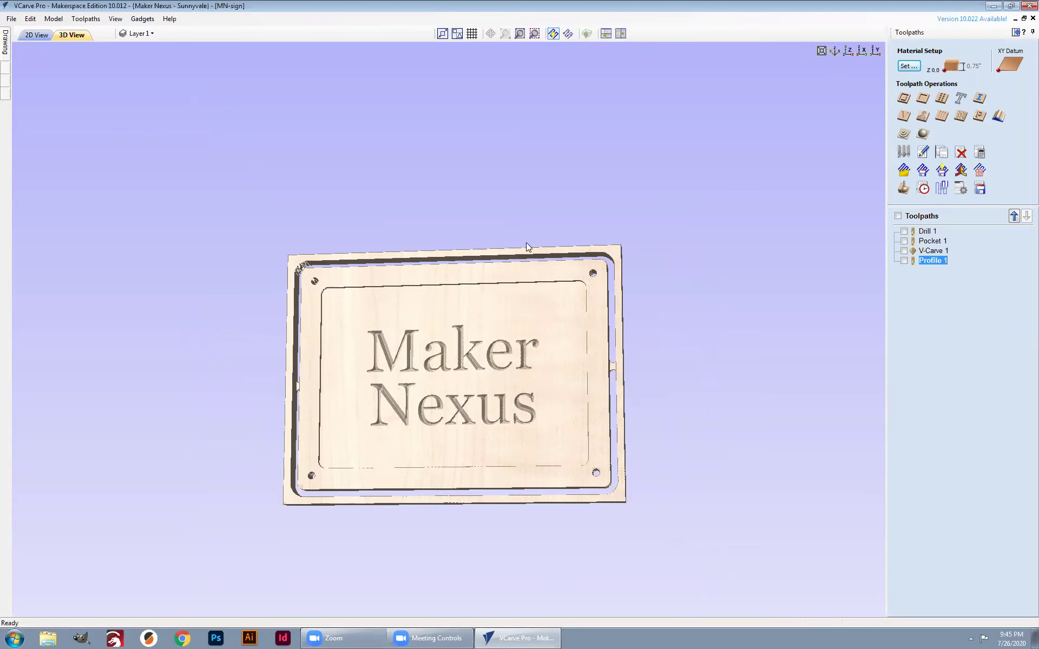
- Save only the Pocket 1 toolpath to the desktop as "sign Pocket 1.sbp" with the MakerNexus Auto-Zero to Surface post processor
{"action": "left_click", "coordinate": [902, 242]}
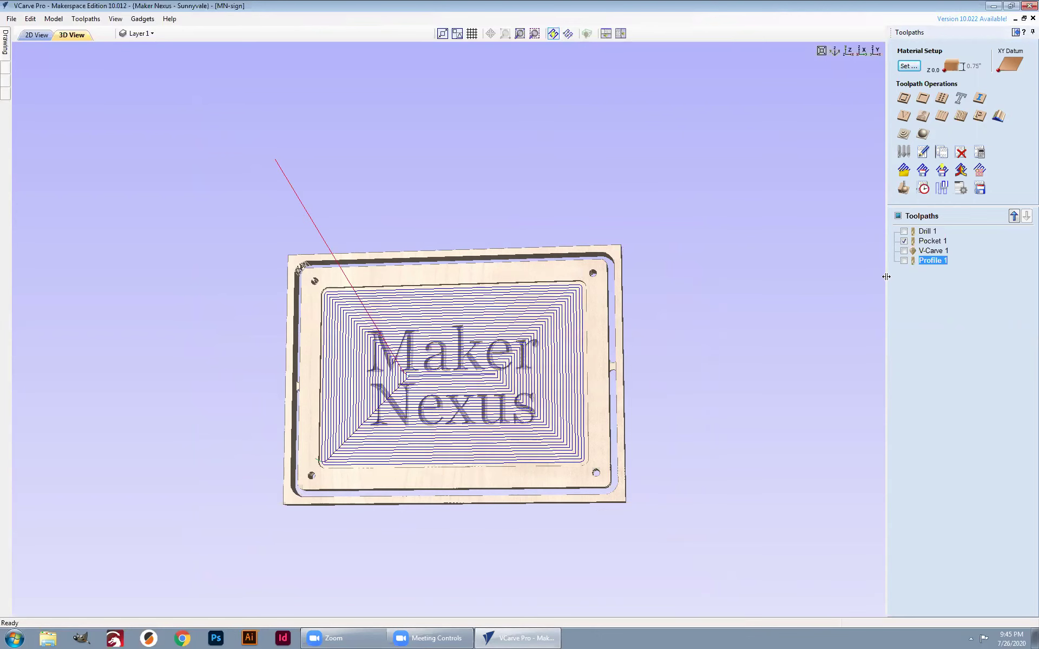
{"action": "left_click", "coordinate": [979, 188]}
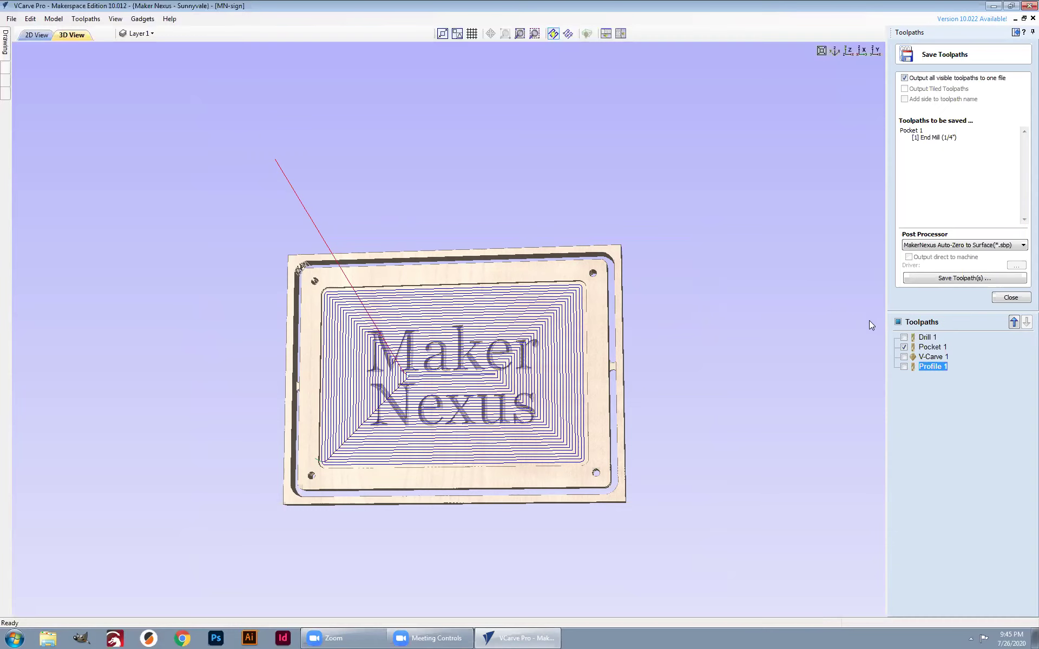
{"action": "left_click", "coordinate": [956, 245]}
{"action": "left_click", "coordinate": [960, 260]}
{"action": "left_click", "coordinate": [956, 278]}
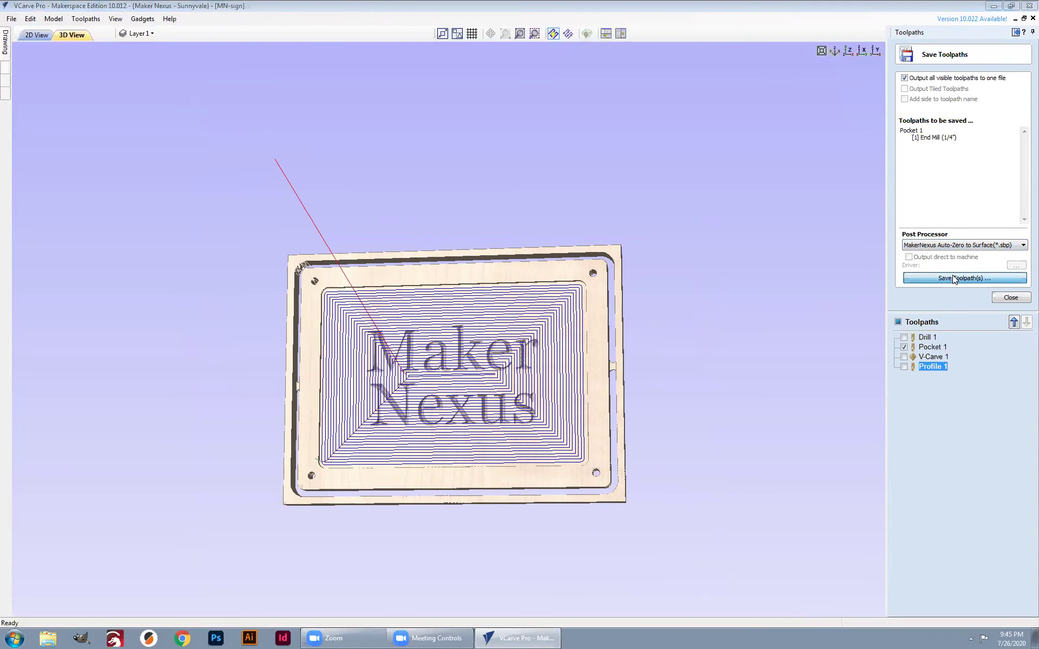
{"action": "left_click", "coordinate": [281, 424]}
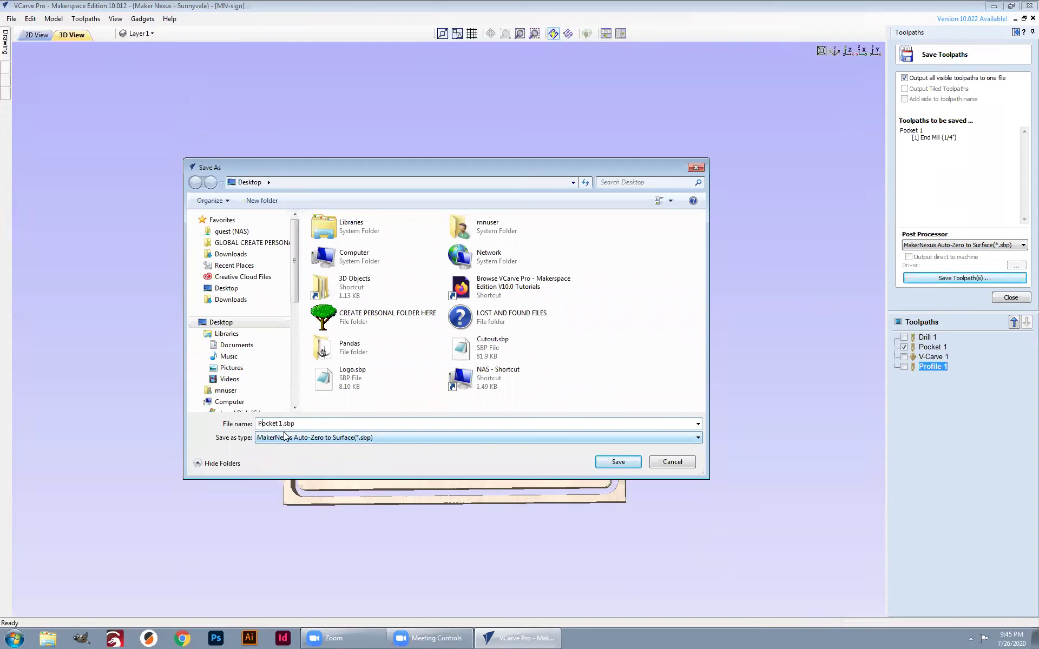
{"action": "type", "text": "sign"}
{"action": "left_click", "coordinate": [618, 462]}
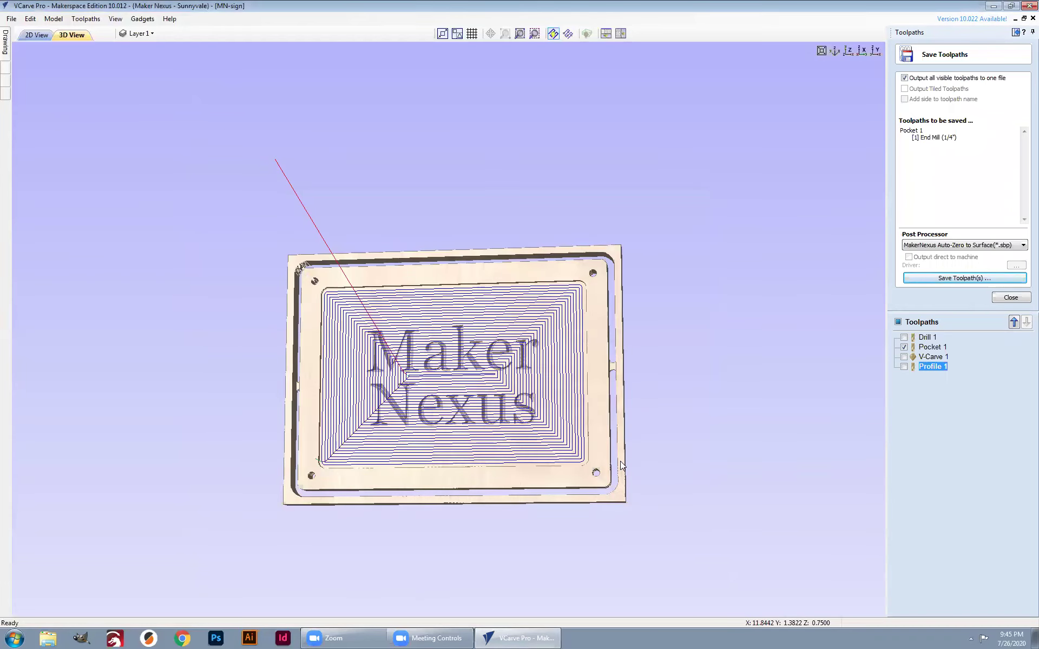
- Save only the V-Carve 1 toolpath to the desktop as Logo-engrave1.sbp with the MakerNexus Auto-Zero to Surface post processor
{"action": "left_click", "coordinate": [903, 347]}
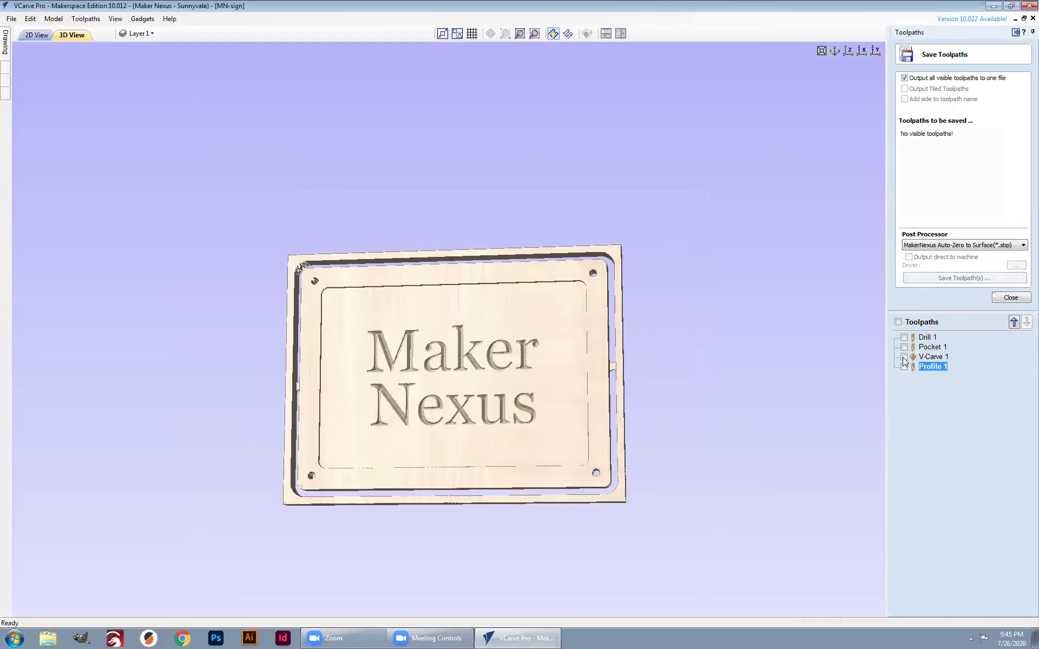
{"action": "left_click", "coordinate": [903, 357]}
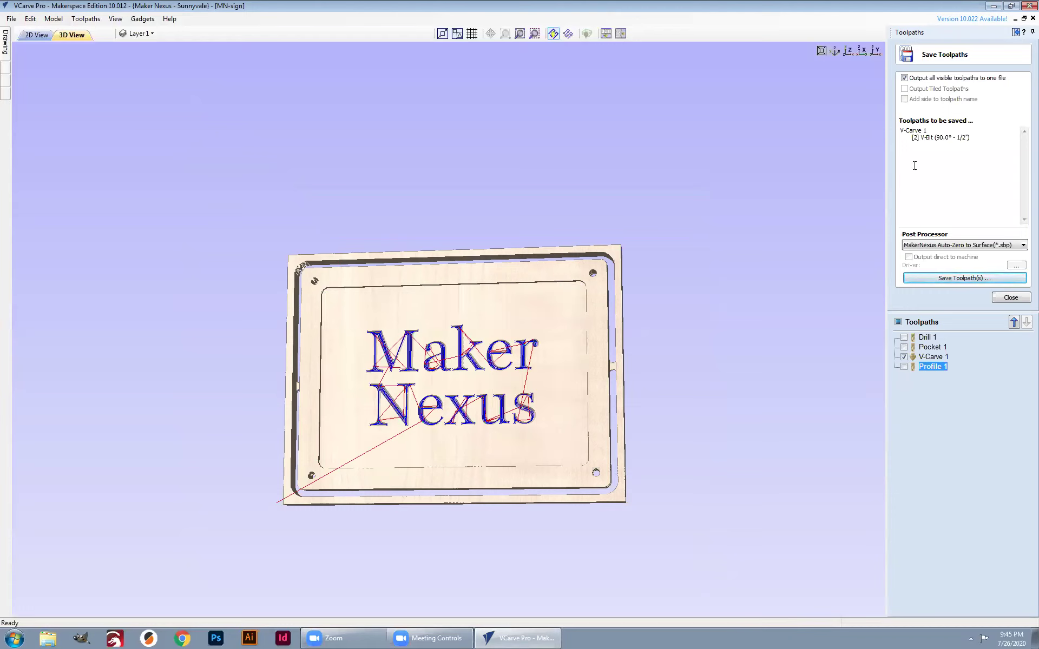
{"action": "left_click", "coordinate": [986, 244]}
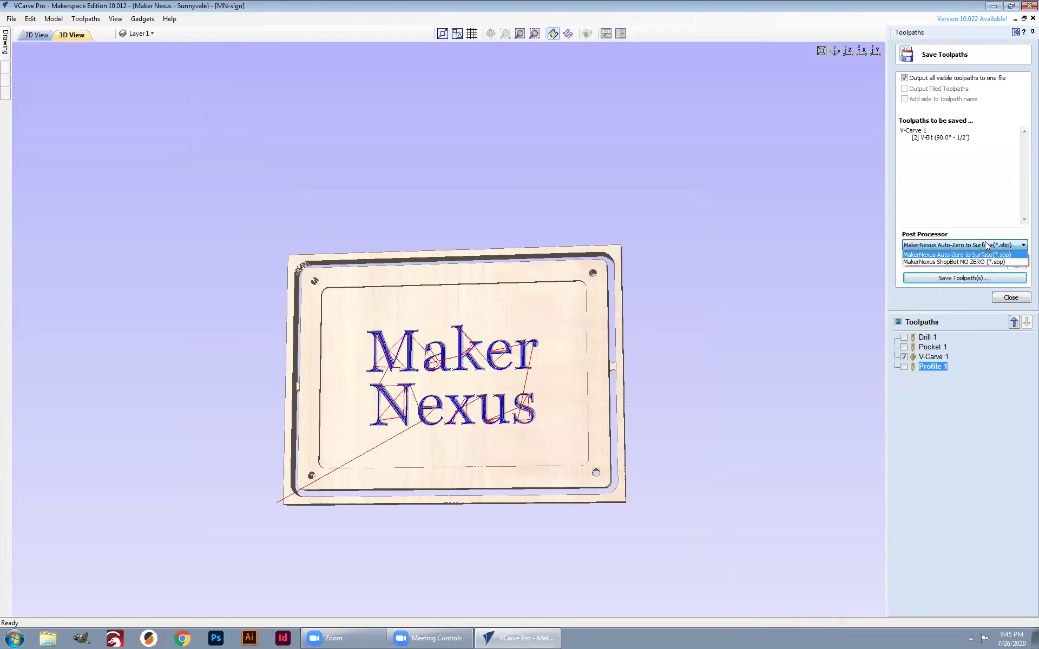
{"action": "left_click", "coordinate": [986, 245]}
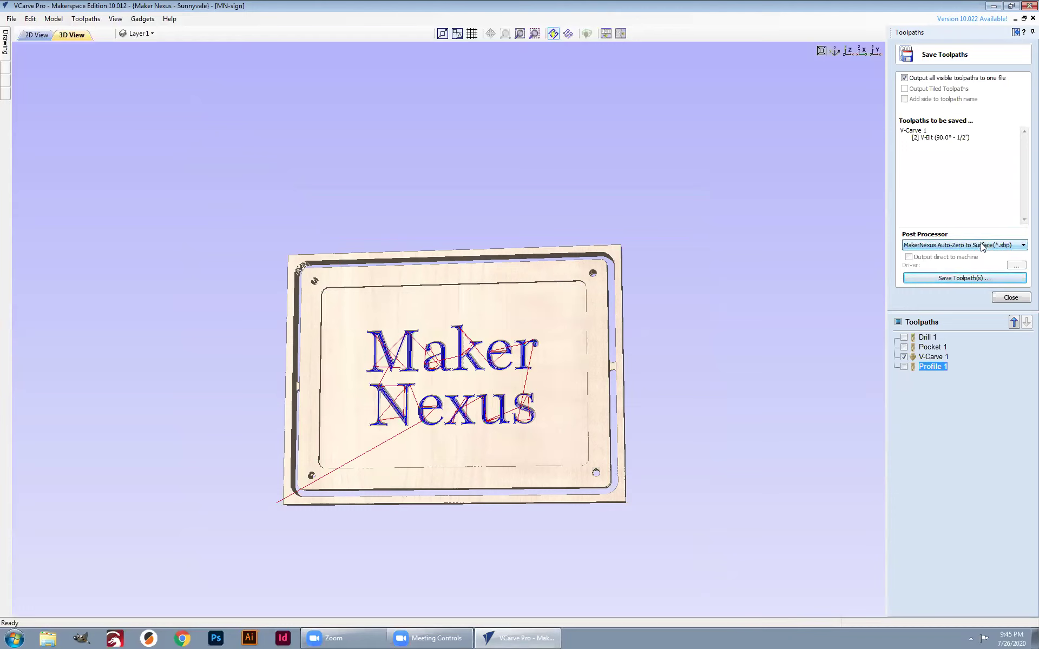
{"action": "left_click", "coordinate": [968, 278]}
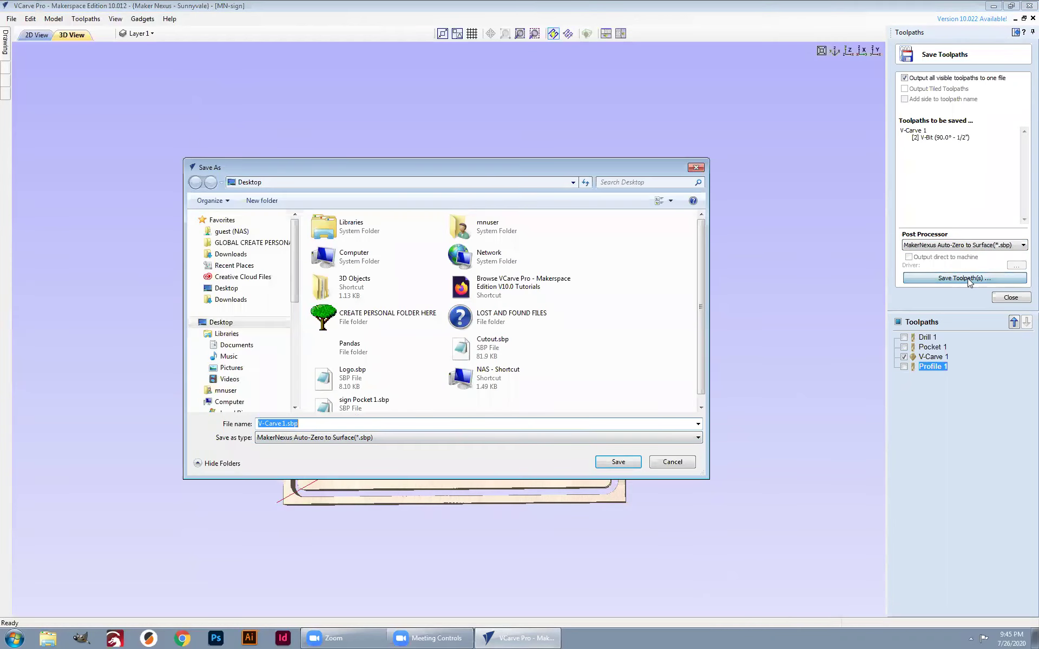
{"action": "double_click", "coordinate": [282, 423]}
{"action": "type", "text": "Logo"}
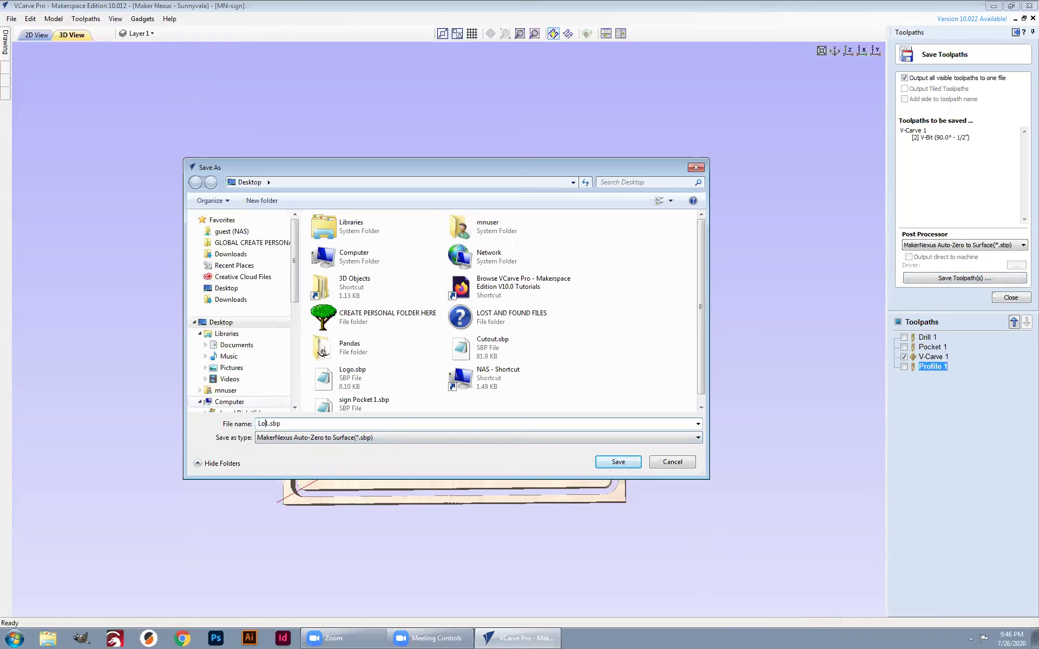
{"action": "type", "text": "-engrave"}
{"action": "left_click", "coordinate": [606, 460]}
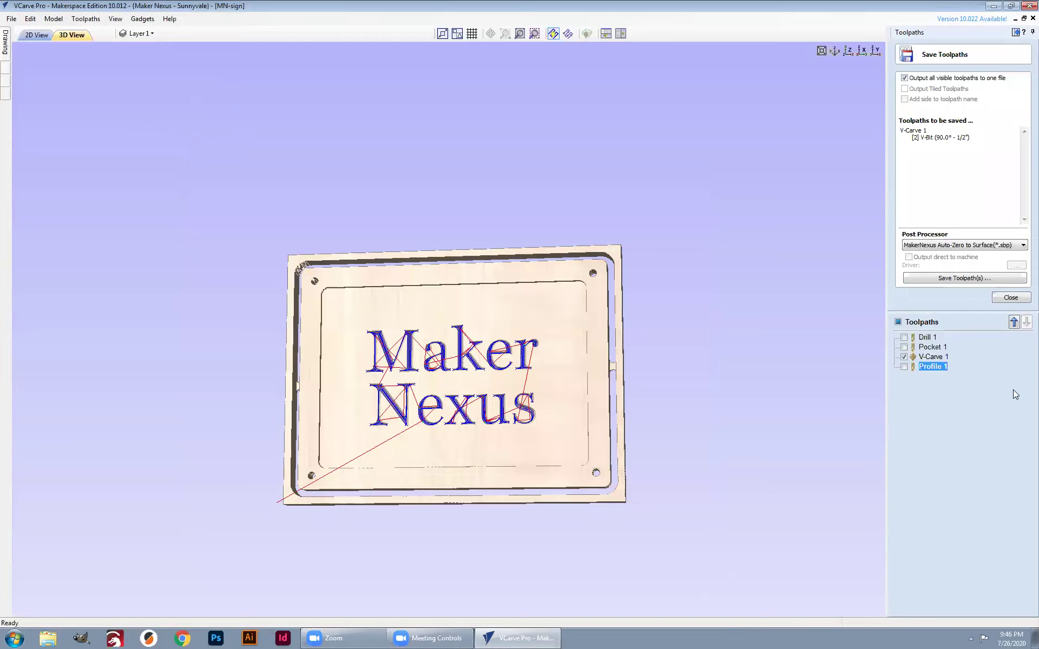
- Make only the Drill 1 and Profile 1 toolpaths visible for output, with Profile 1 last in the toolpath order
{"action": "left_click", "coordinate": [903, 357]}
{"action": "left_click", "coordinate": [904, 336]}
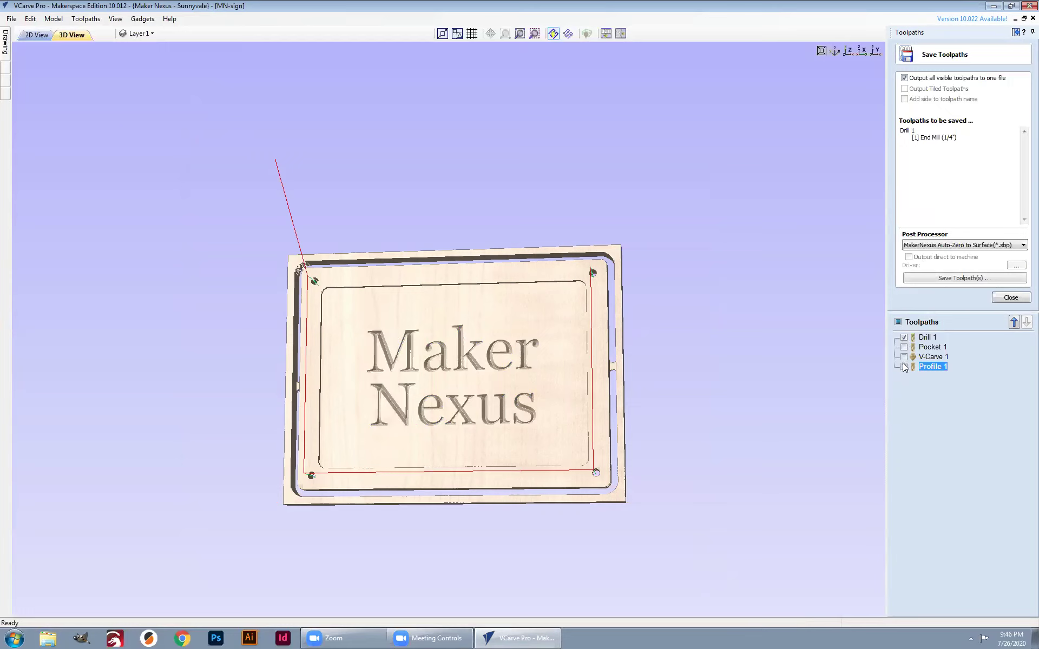
{"action": "left_click", "coordinate": [903, 366]}
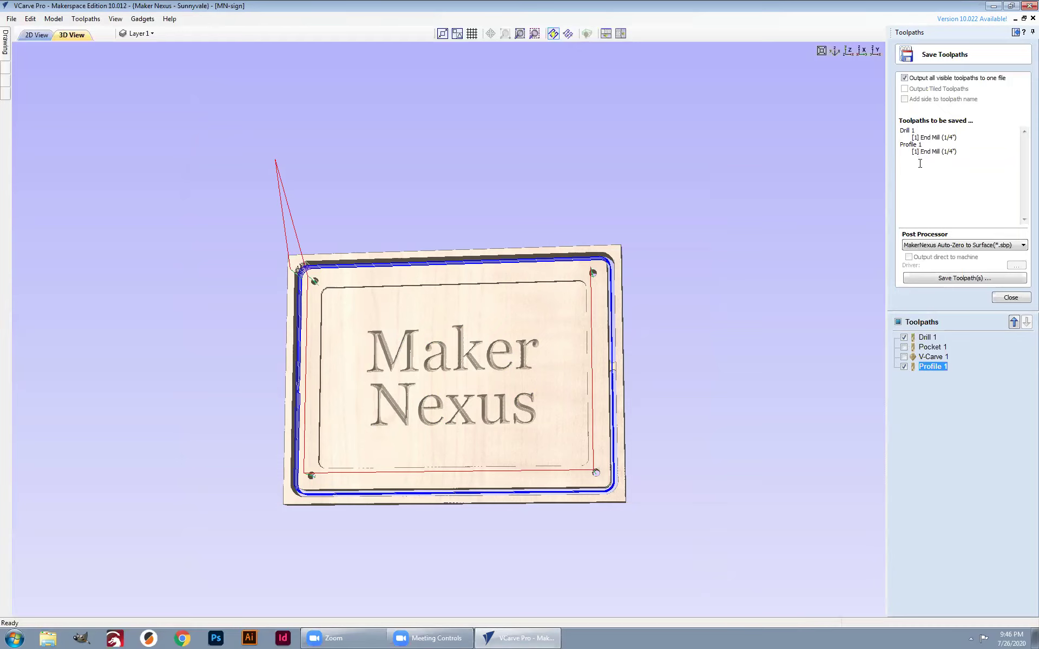
{"action": "left_click", "coordinate": [1013, 322]}
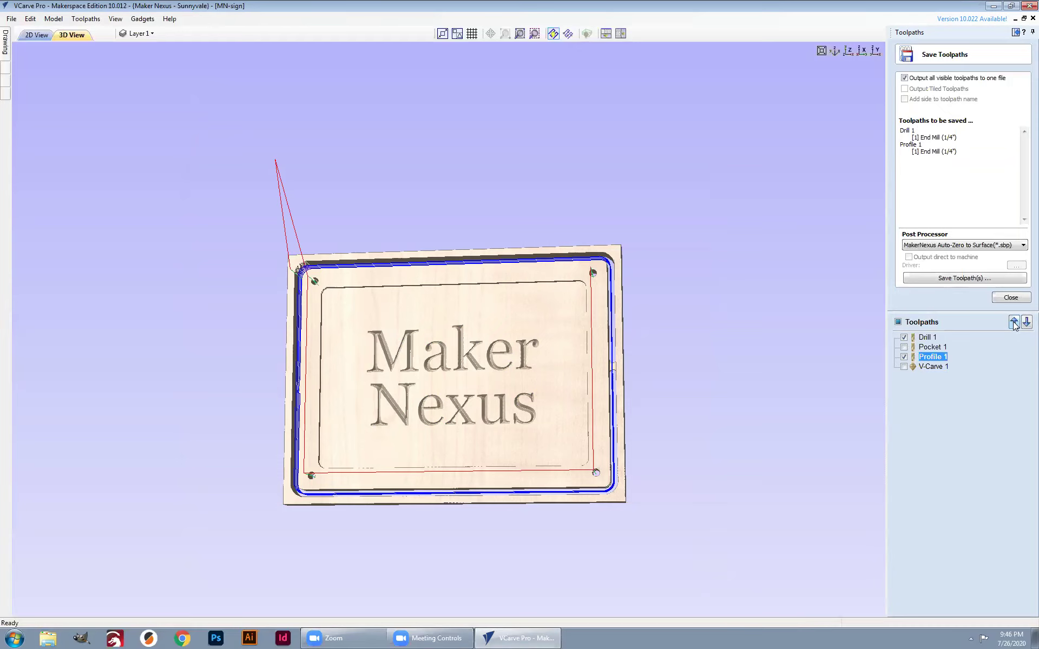
{"action": "left_click", "coordinate": [1026, 321]}
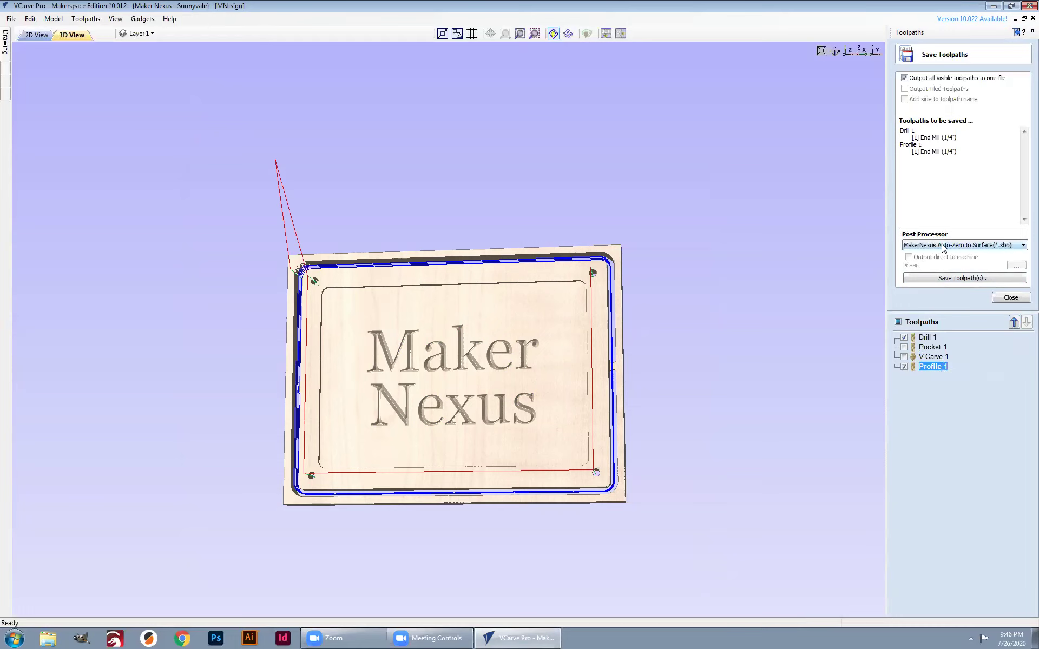
- Save the Drill 1 and Profile 1 toolpaths together in one desktop file named drill-cutout-sign.sbp
{"action": "left_click", "coordinate": [955, 278]}
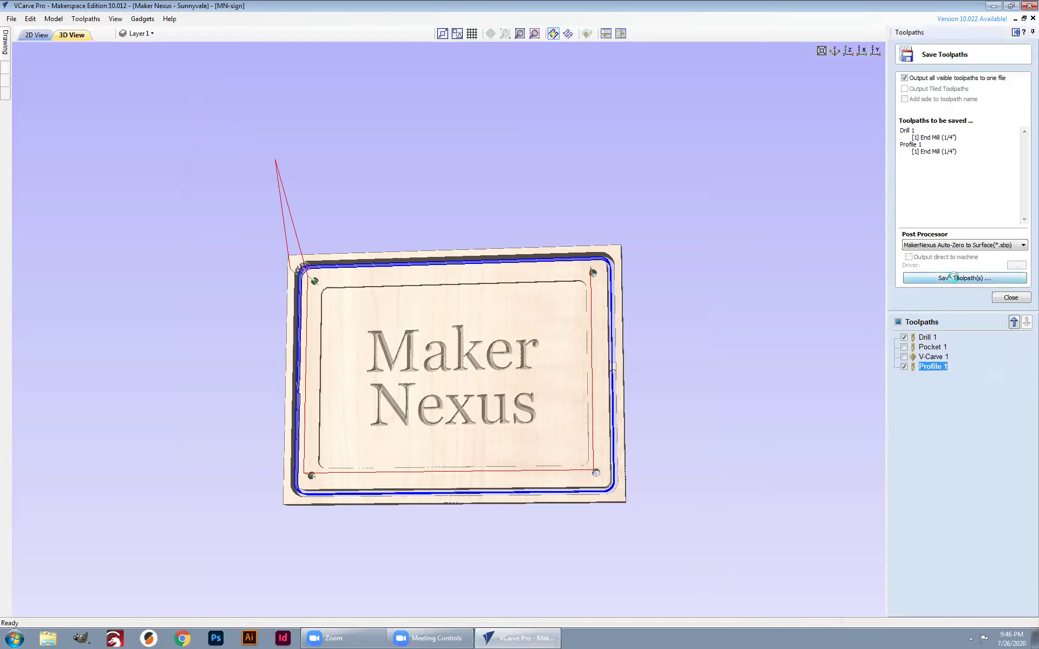
{"action": "left_click_drag", "start_coordinate": [285, 422], "coordinate": [252, 423]}
{"action": "key", "text": "BackSpace"}
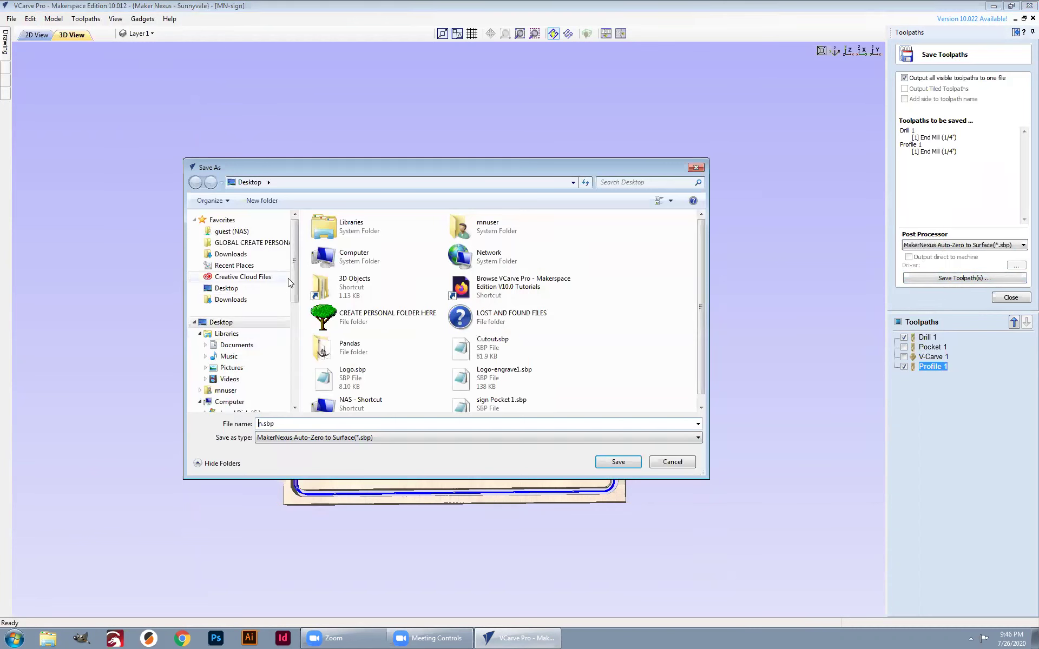
{"action": "key", "text": "Delete"}
{"action": "type", "text": "dril"}
{"action": "key", "text": "BackSpace"}
{"action": "key", "text": "BackSpace"}
{"action": "key", "text": "BackSpace"}
{"action": "type", "text": "rill-cutout-sign"}
{"action": "left_click", "coordinate": [621, 460]}
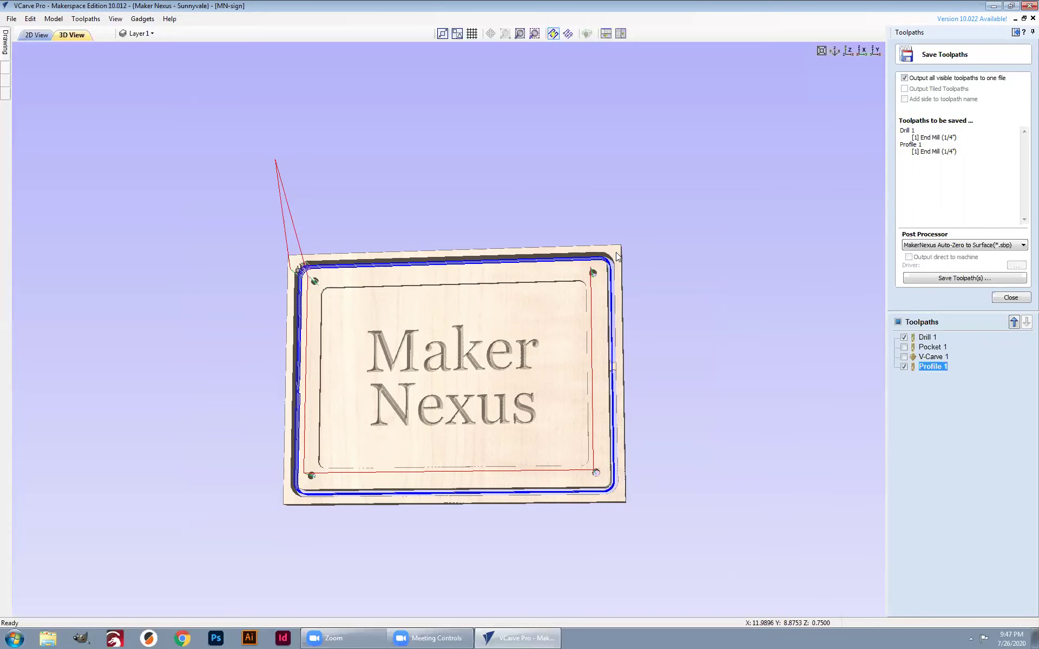
{"action": "scroll", "coordinate": [619, 256], "scroll_direction": "up", "scroll_amount": 5}
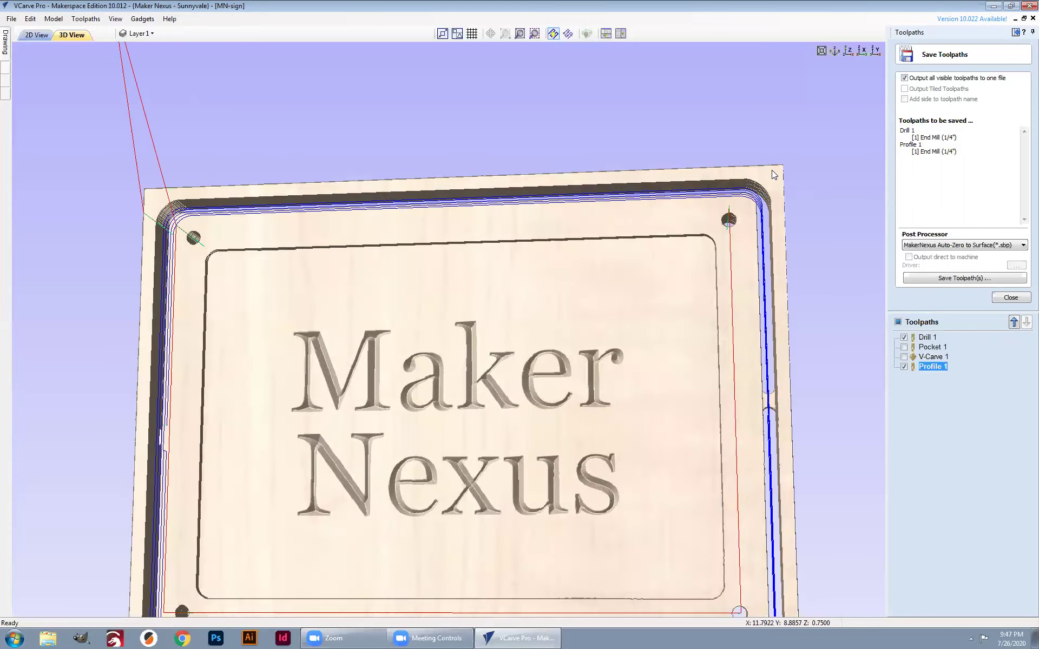